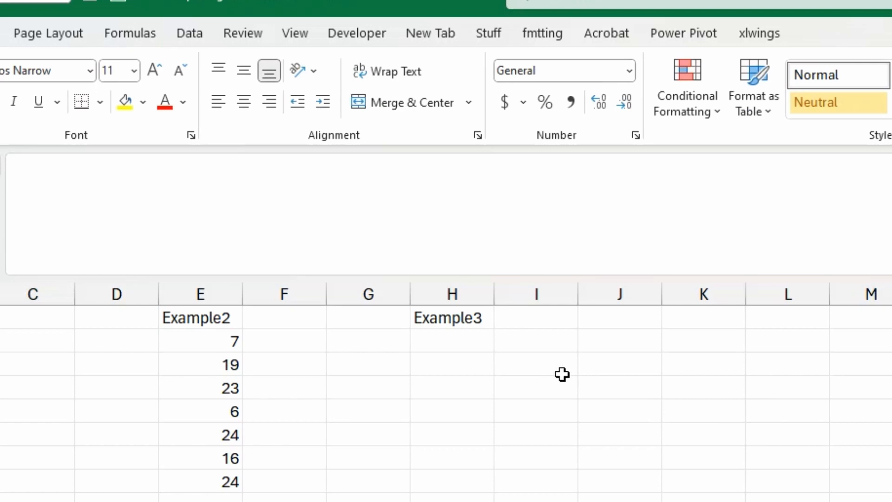
Look over the Python formula options and review the preloaded import statements in the Initialization settings, then close them
left_click(147, 39)
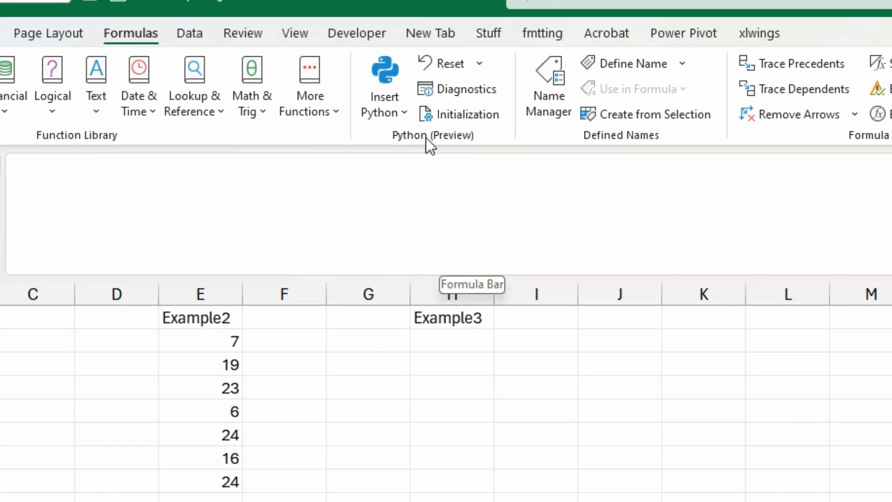
left_click(401, 117)
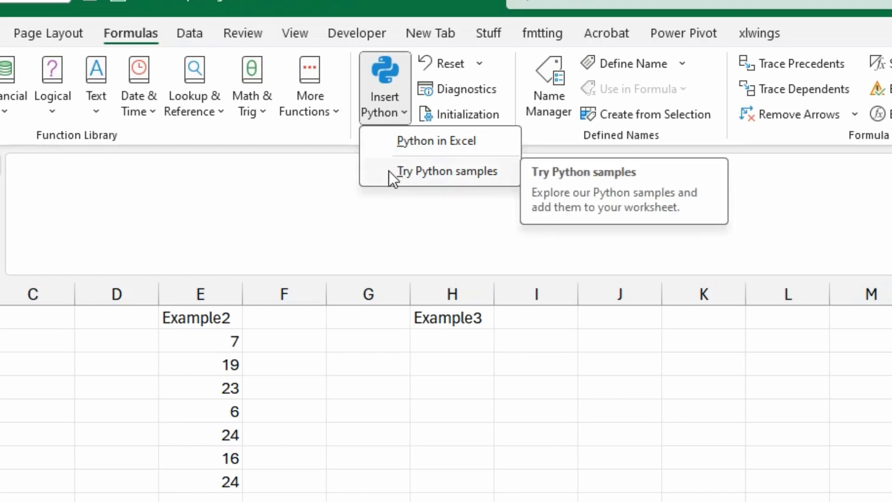
left_click(482, 62)
left_click(478, 19)
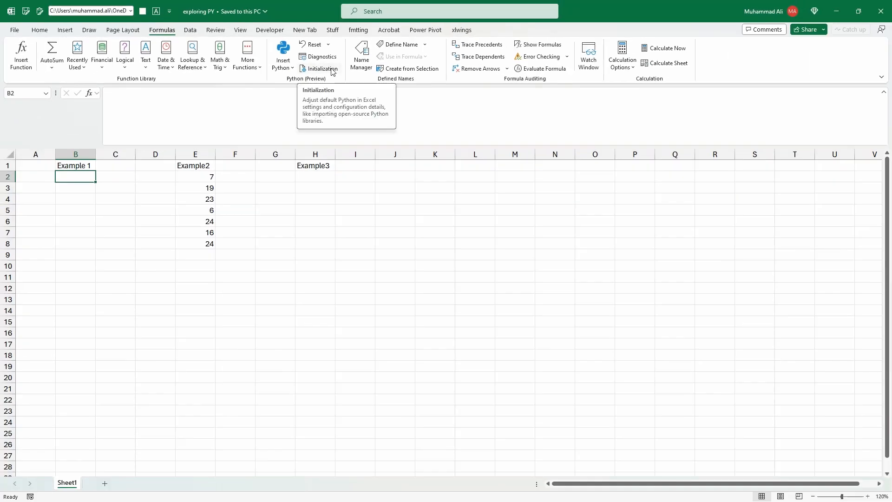
left_click(333, 70)
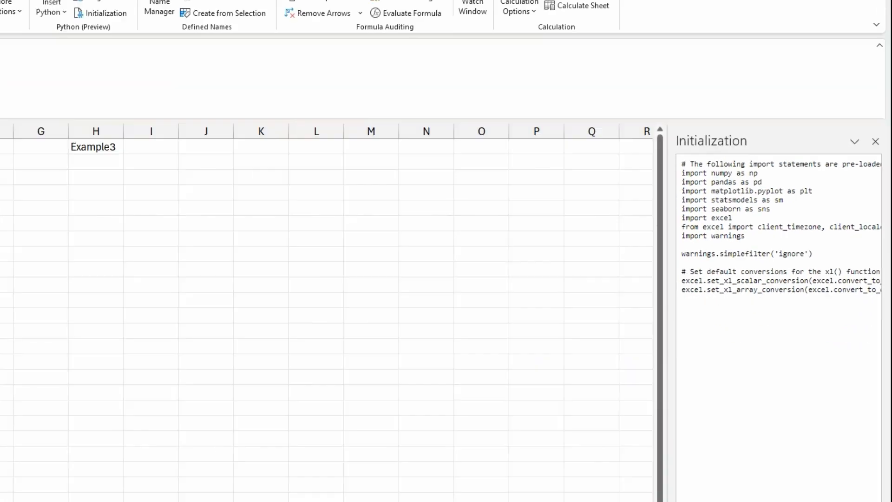
left_click(856, 66)
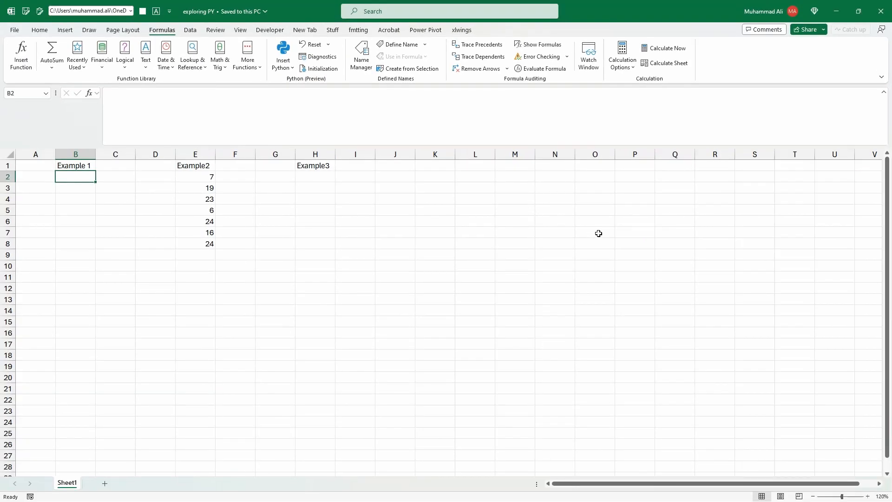
Open the Python samples and insert the Describe with pandas sample into the workbook
left_click(283, 58)
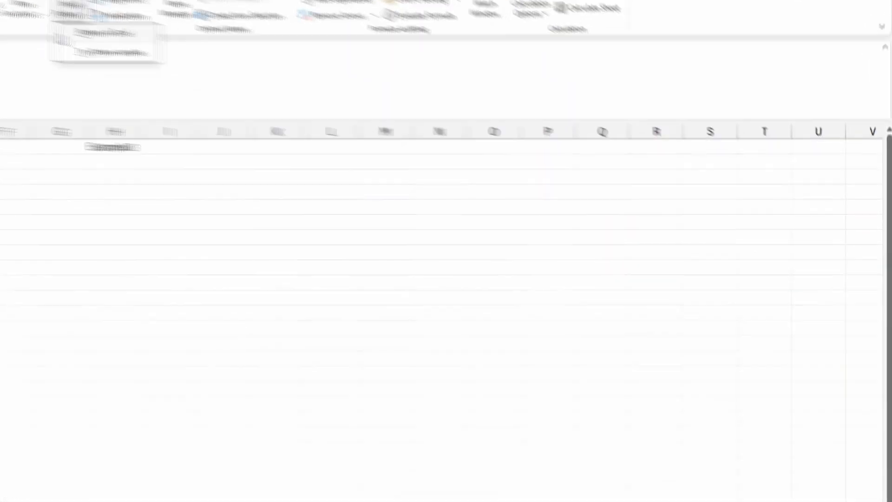
left_click(48, 51)
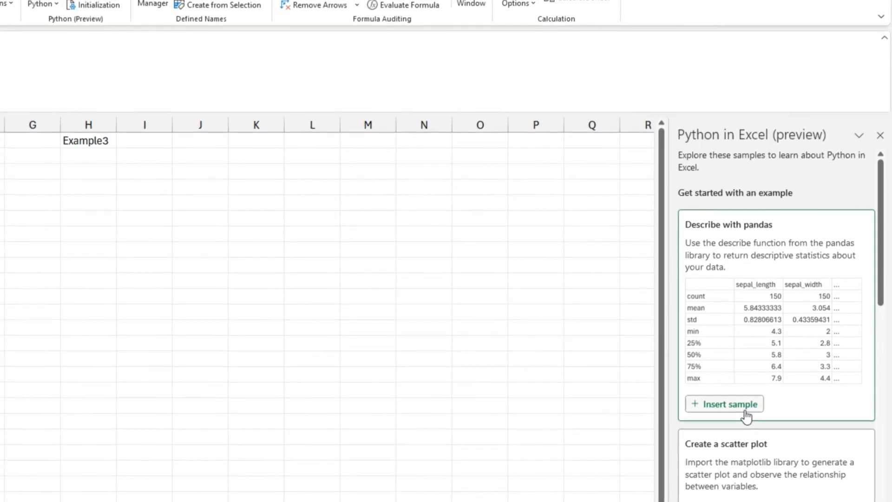
left_click(749, 415)
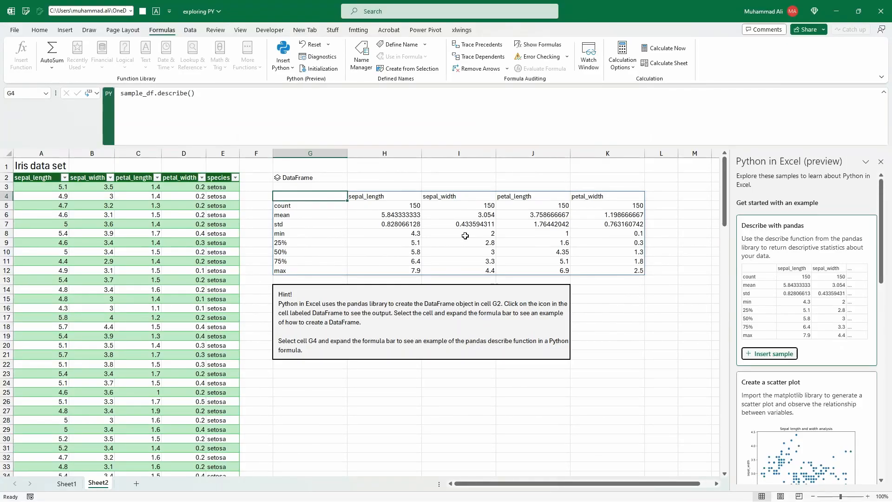
Examine the Iris data table's table design settings and the Python formula behind the DataFrame cell G2
left_click(191, 235)
left_click(210, 233)
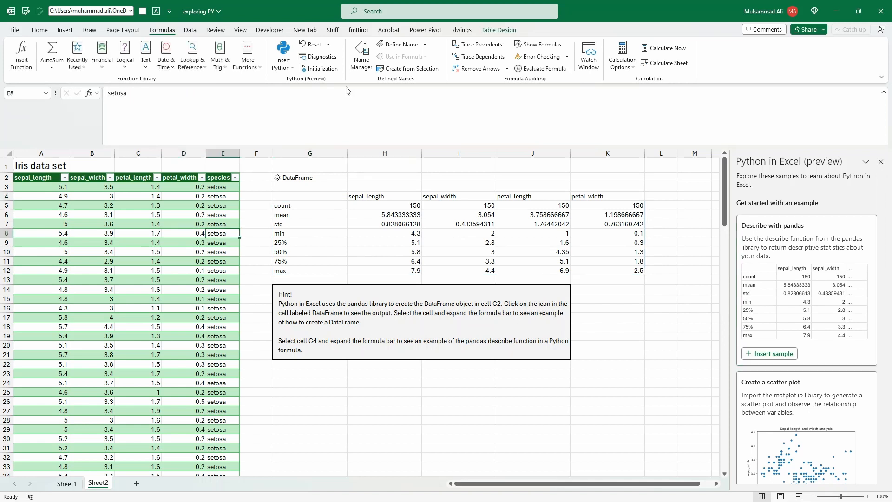
left_click(496, 30)
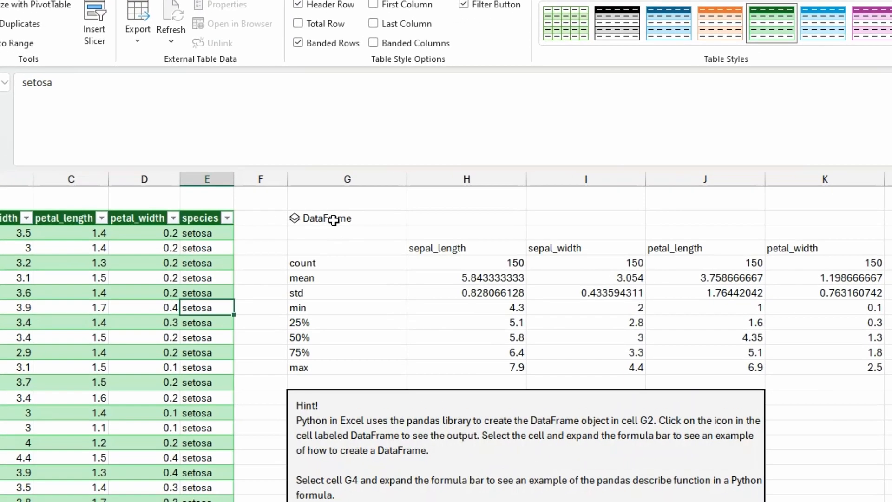
left_click(282, 178)
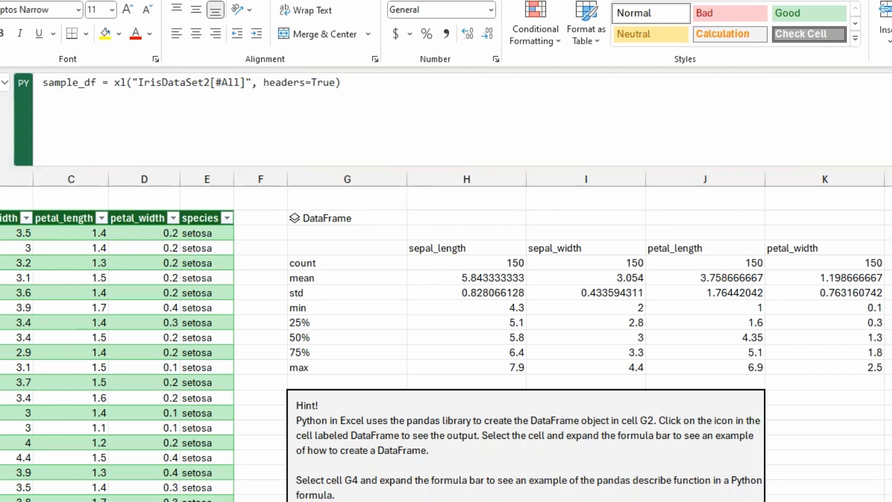
Delete the describe formula in G4 and extract the arrayPreview field from the DataFrame cell G2
left_click(321, 247)
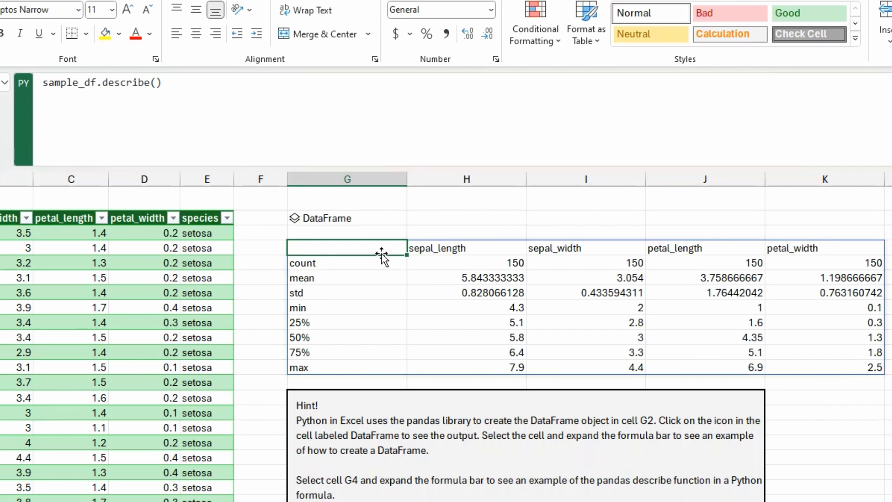
key("Delete")
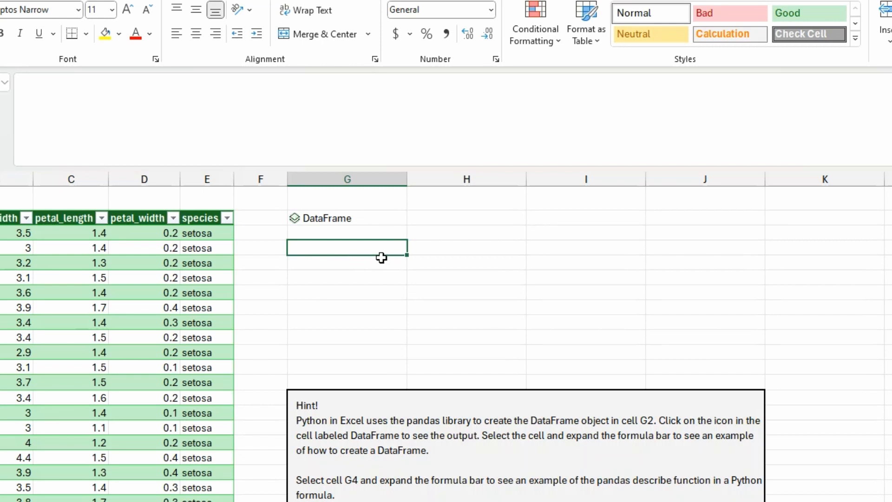
left_click(369, 219)
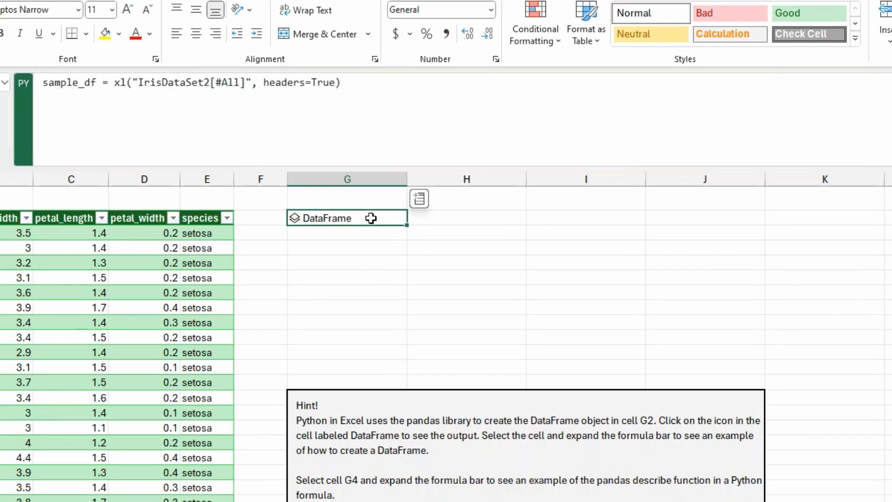
left_click(419, 199)
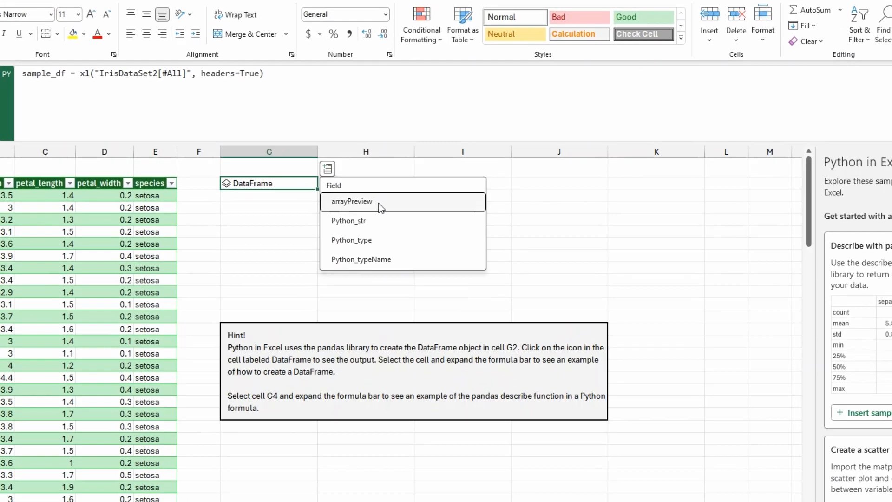
left_click(395, 194)
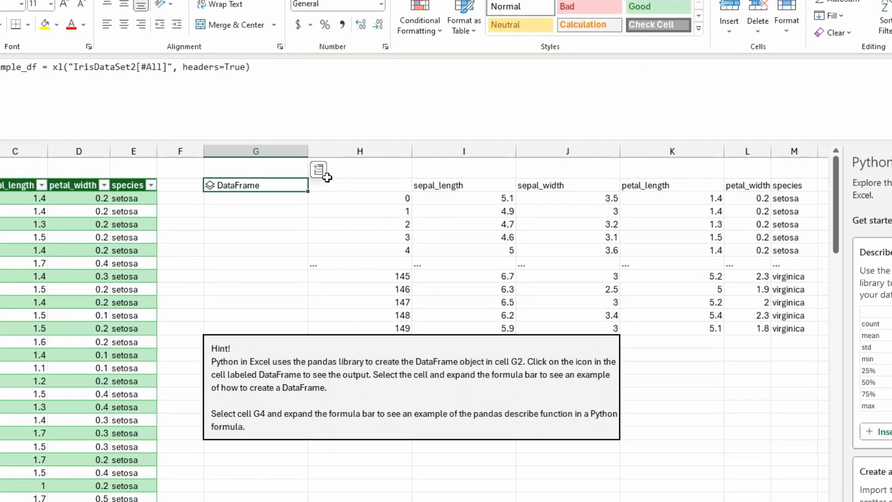
Try extracting the Python_type field of the DataFrame in G2 beside the array preview
scroll(463, 373, "right", 5)
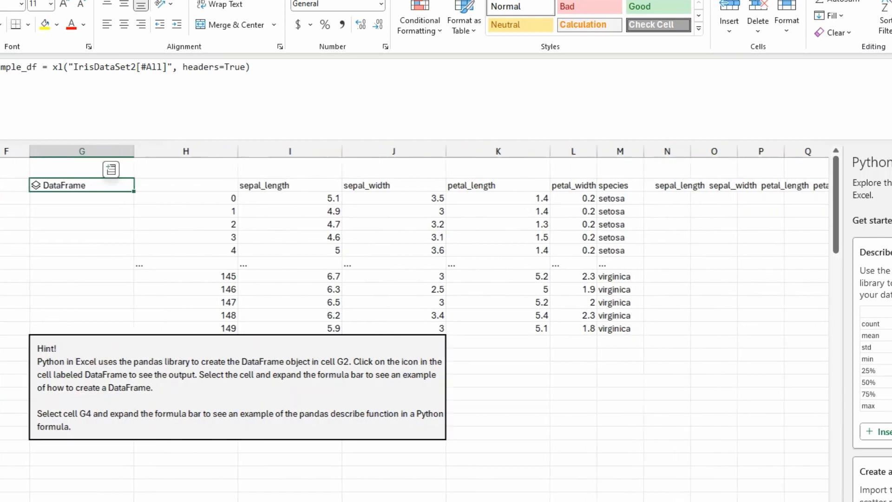
left_click(582, 186)
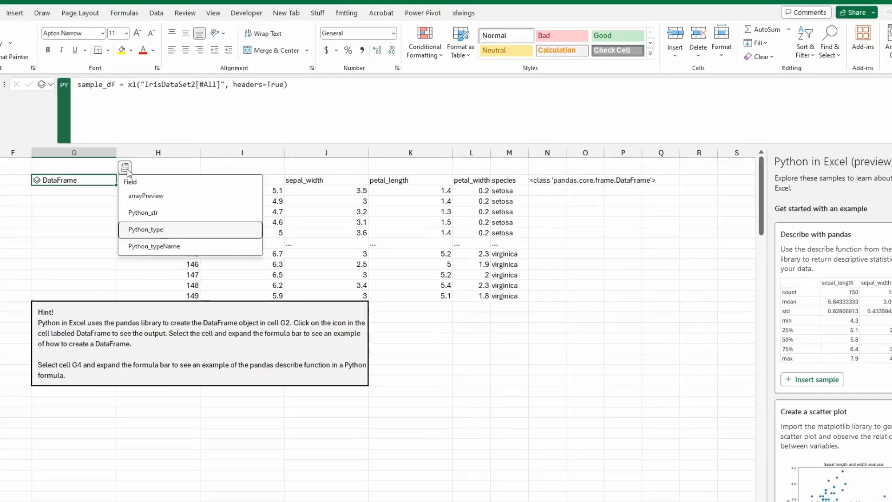
left_click(159, 231)
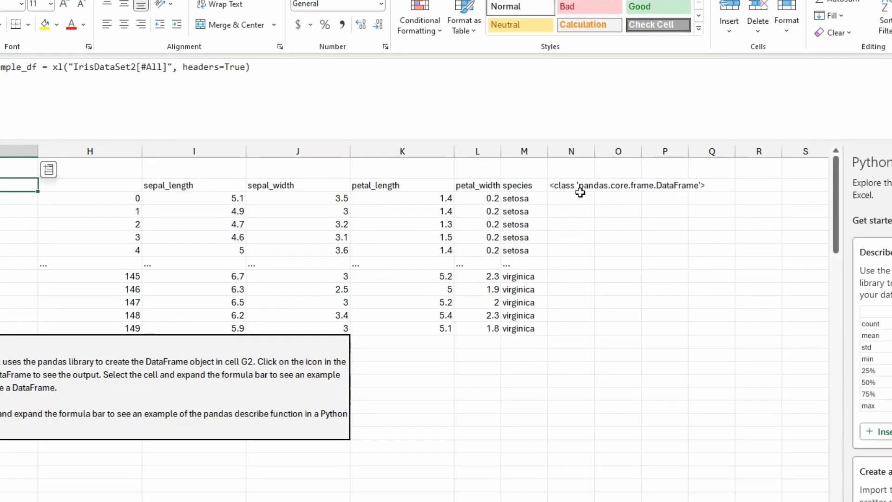
left_click(581, 193)
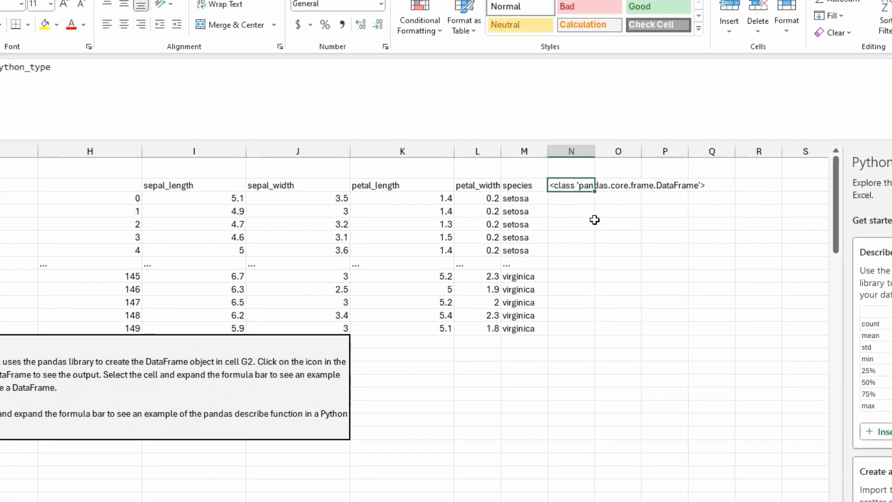
Try extracting the DataFrame's Python_typeName field, then undo that extraction
left_click(38, 185)
left_click(48, 169)
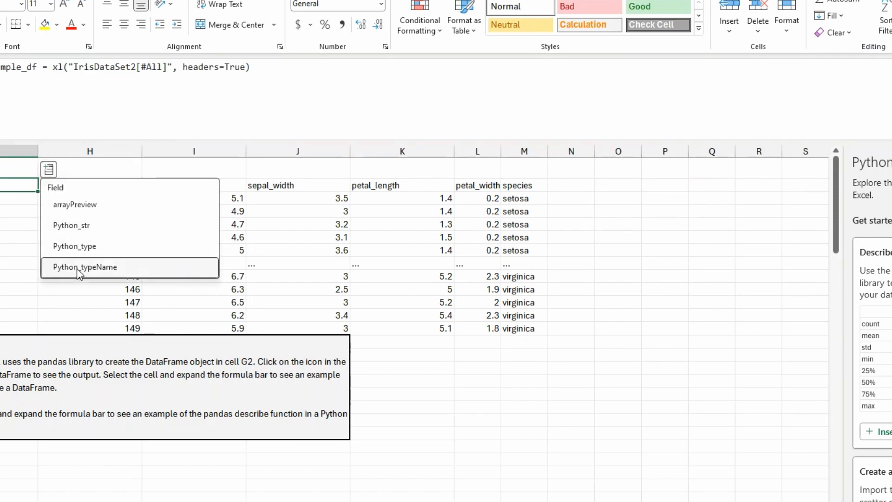
left_click(80, 266)
left_click(575, 184)
key("ctrl+z")
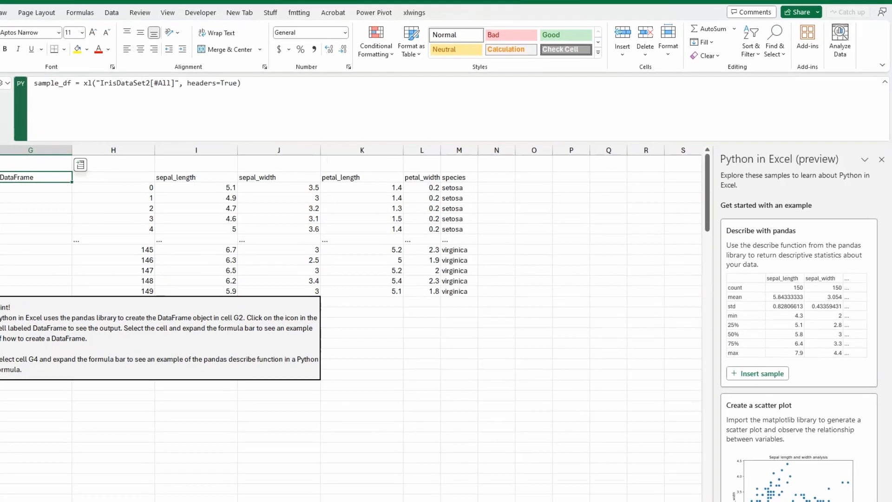
Browse the remaining Python samples, then delete Sheet2 containing the Iris sample
scroll(798, 297, "down", 3)
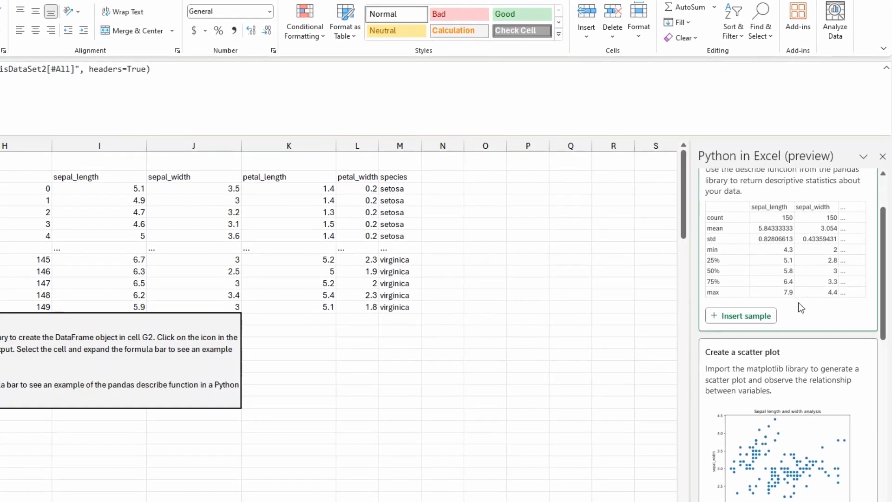
scroll(797, 295, "down", 2)
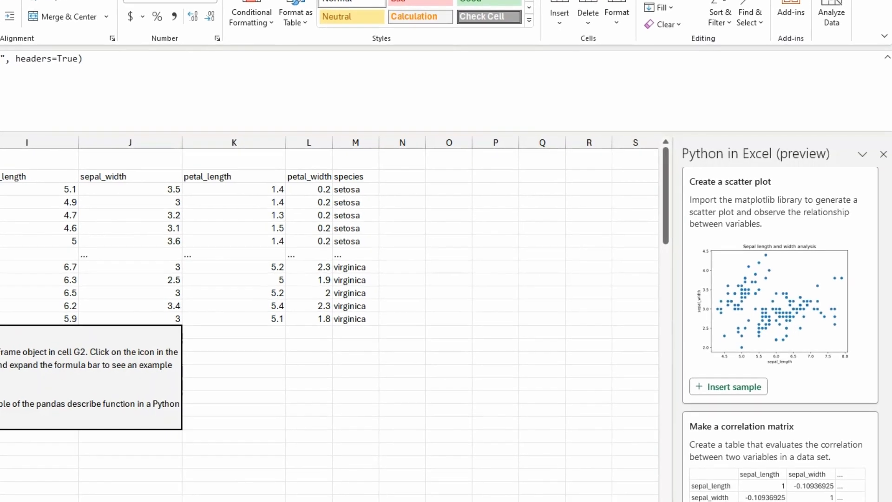
left_click(93, 353)
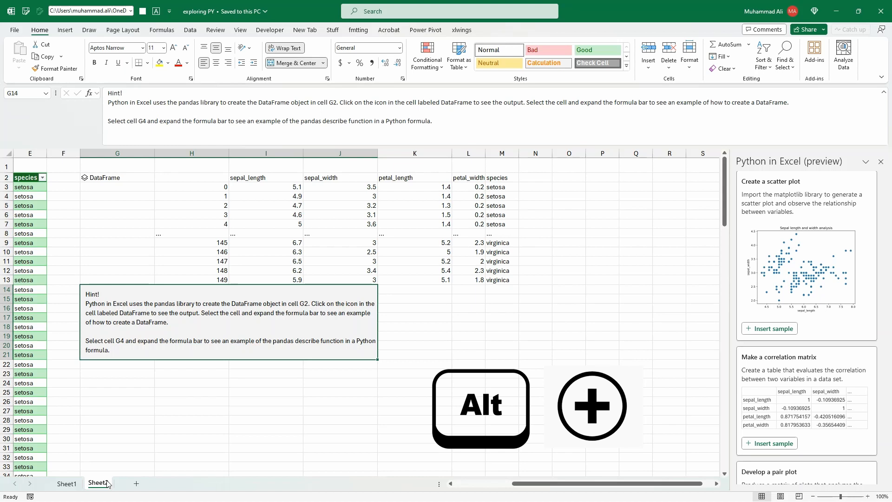
key("alt")
key("e")
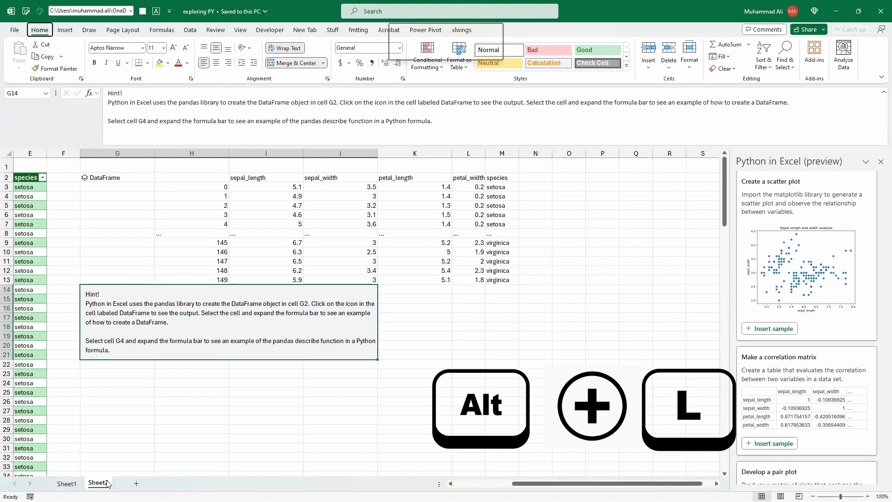
key("l")
key("Return")
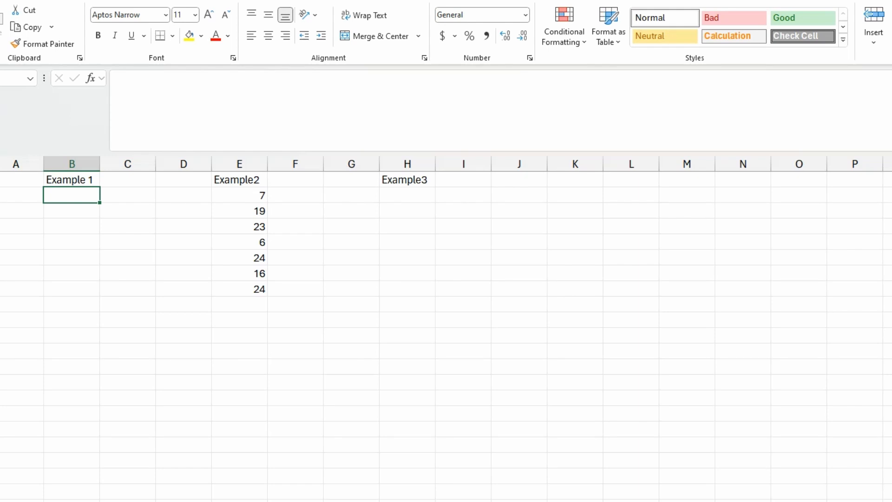
Start a Python formula in cell B2 under Example 1 with the PY function
double_click(74, 195)
type("=PY")
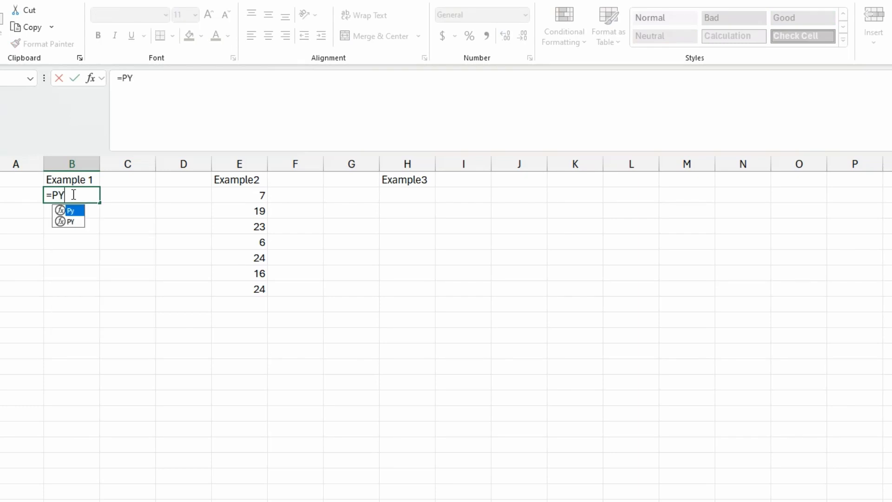
key("Down")
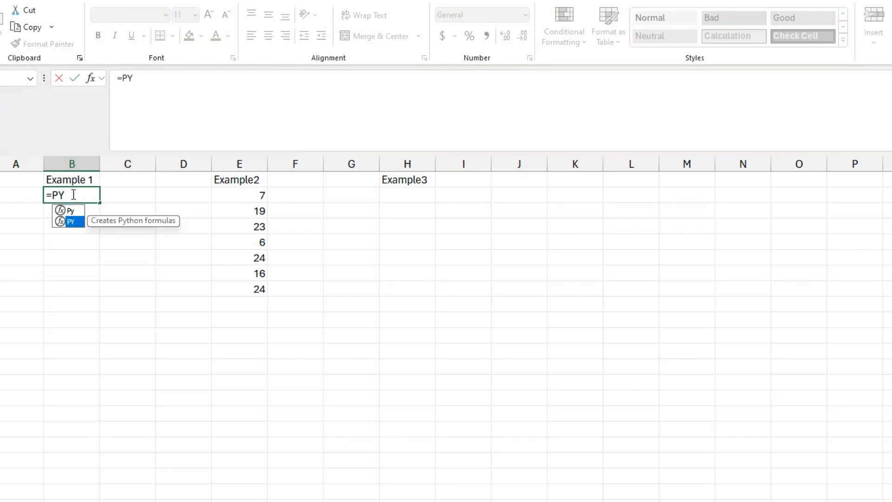
key("Tab")
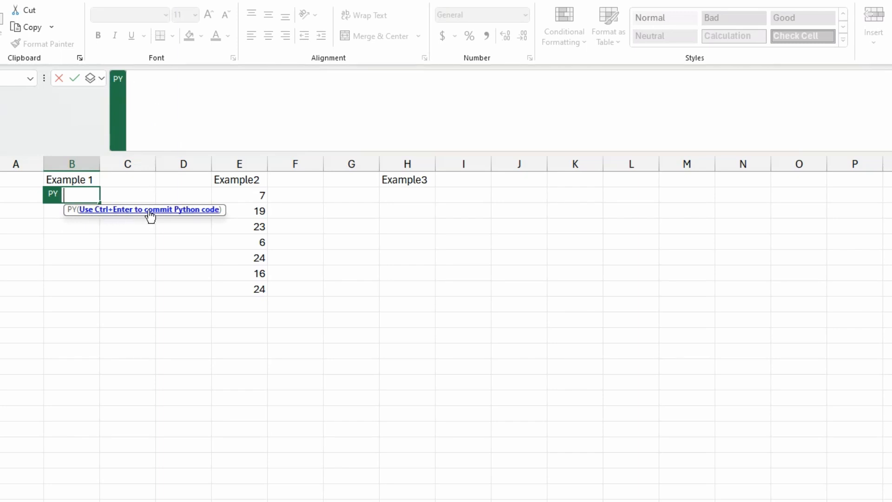
Enter and commit the Python code print("Hello World through Python!!") in B2, including the closing quotation mark
left_click(170, 88)
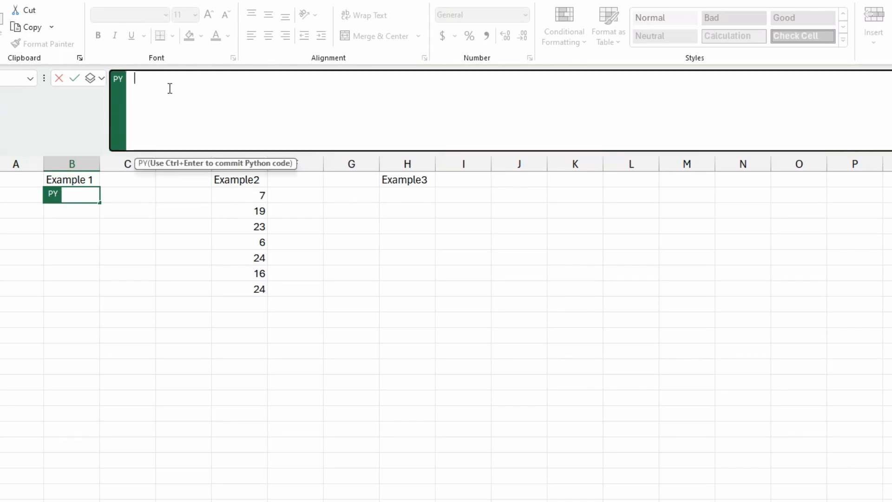
type("print(\"Hello World through Python!!)")
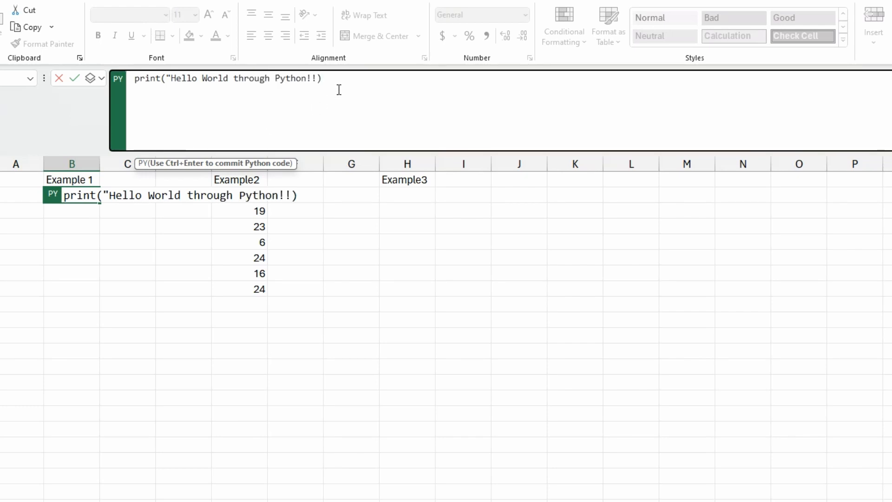
key("ctrl+Return")
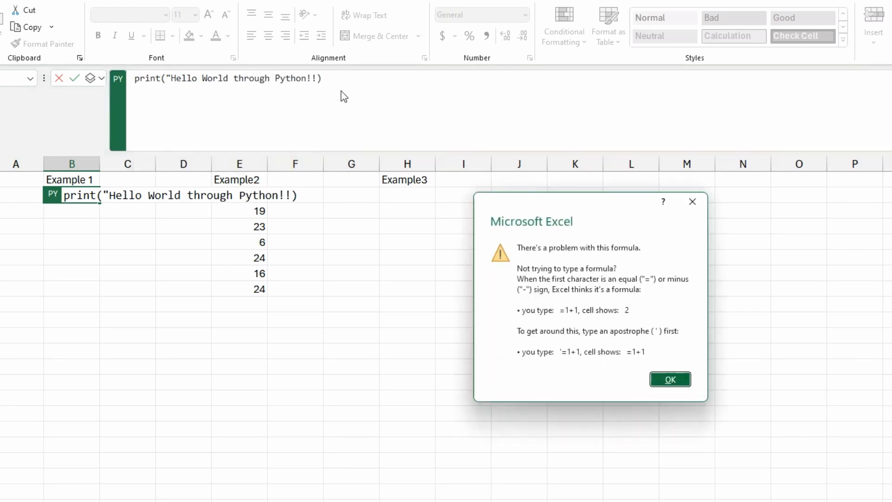
key("Return")
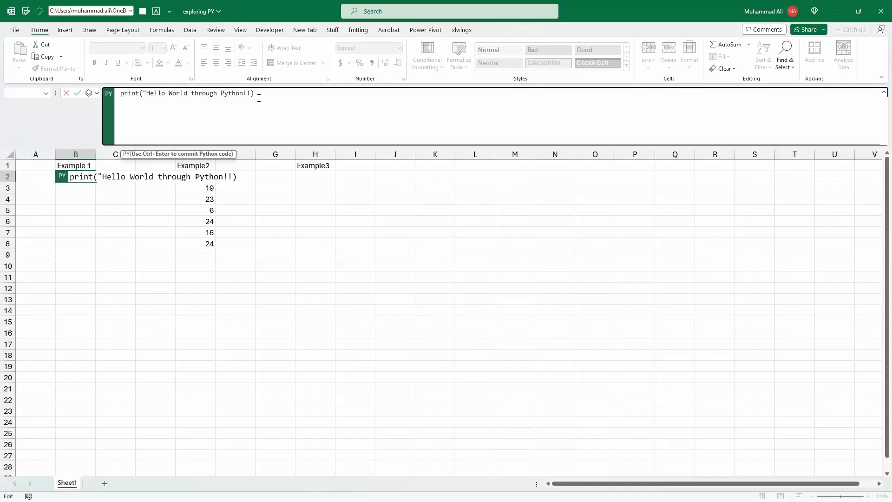
type("\"")
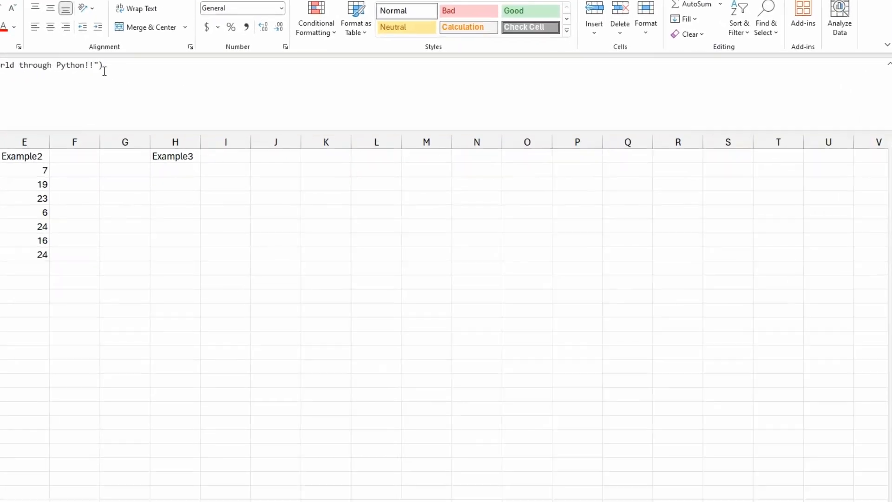
Commit the Hello World Python code in B2 and start a Python formula in F2 beside the Example2 numbers
key("ctrl+Return")
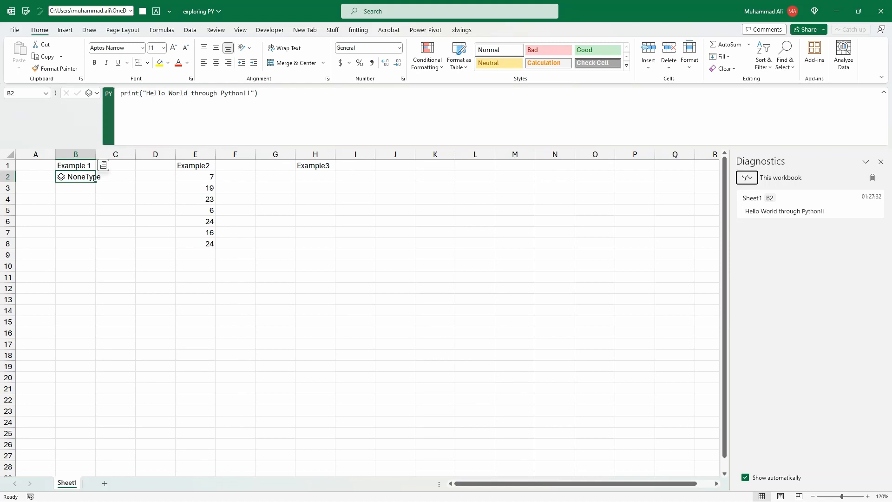
left_click(200, 178)
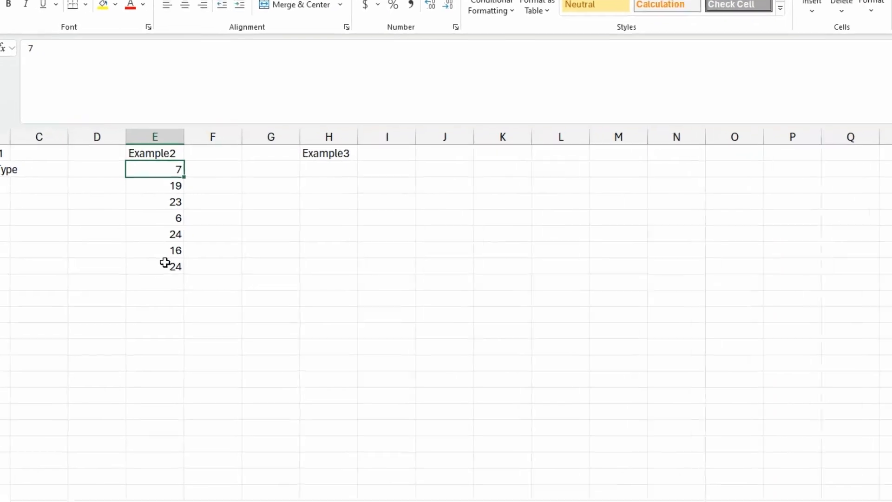
left_click(211, 170)
type("=PY")
key("Tab")
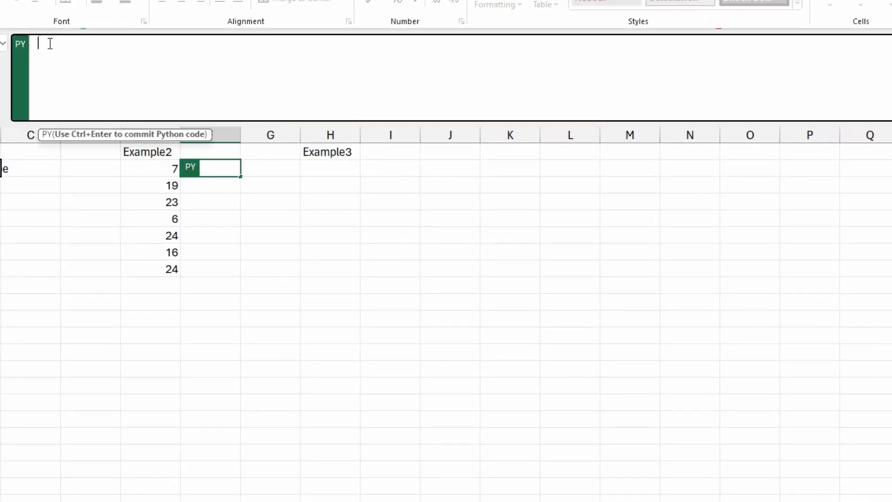
Define a Python function average(values) in F2 that returns np.mean(values)
type("def av erage")
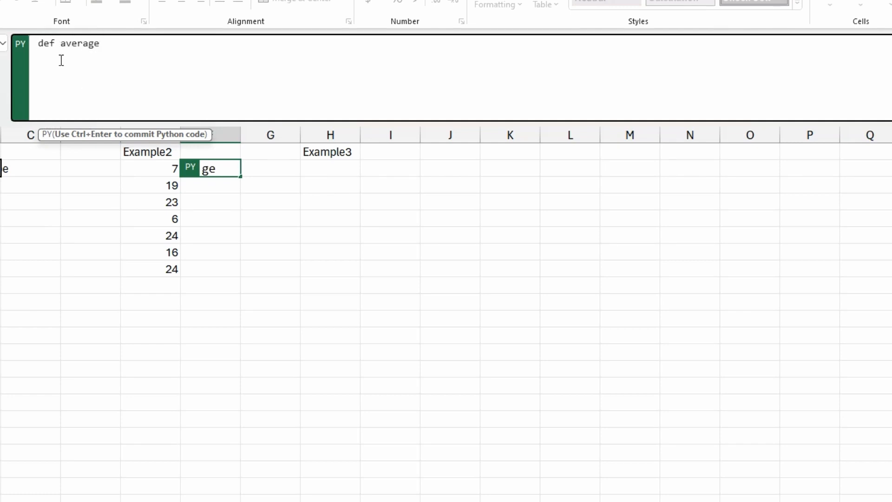
type("(values):")
key("Return")
type("return np.")
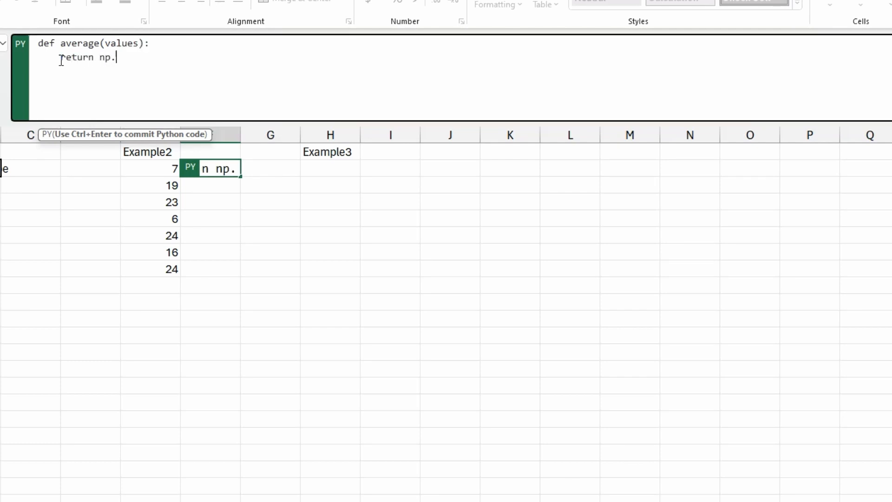
type("mean*")
key("BackSpace")
type("(values)")
Below the function in F2, add the call average(np.array([xl("E2:E8")])) and commit the code
key("Return")
key("Return")
type("ave")
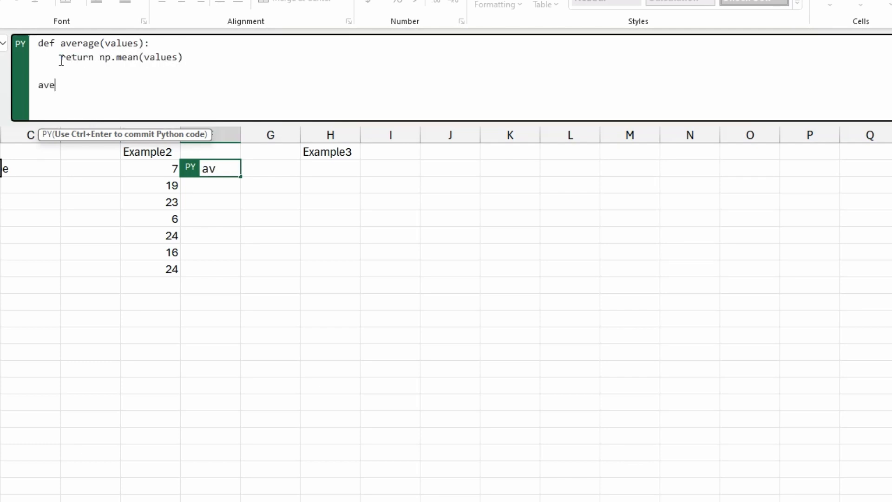
type("rage(np.array(")
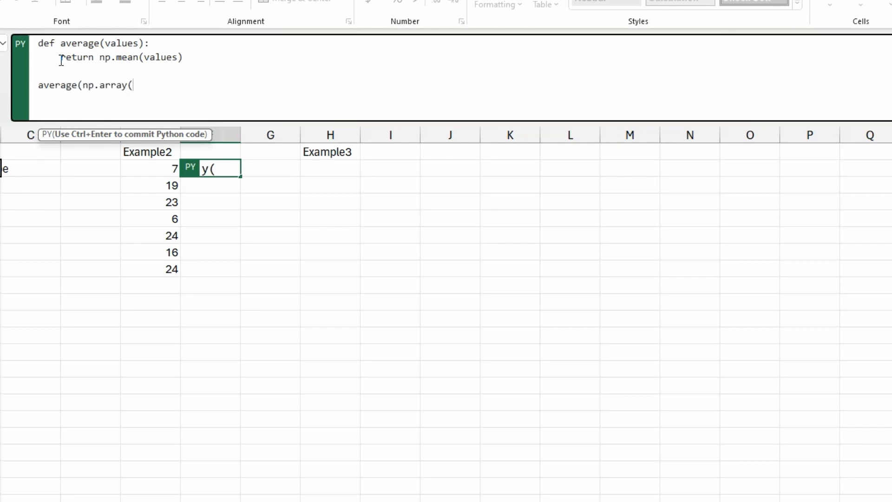
left_click_drag(160, 169, 163, 269)
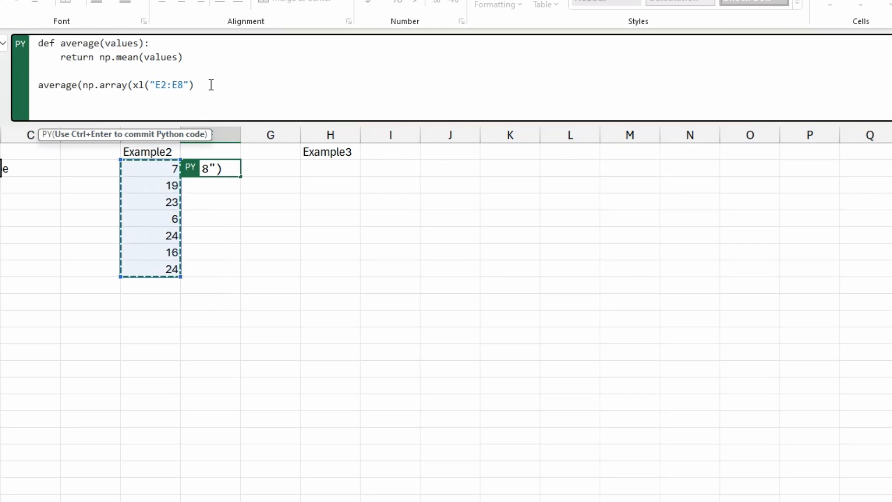
type("_")
type(")")
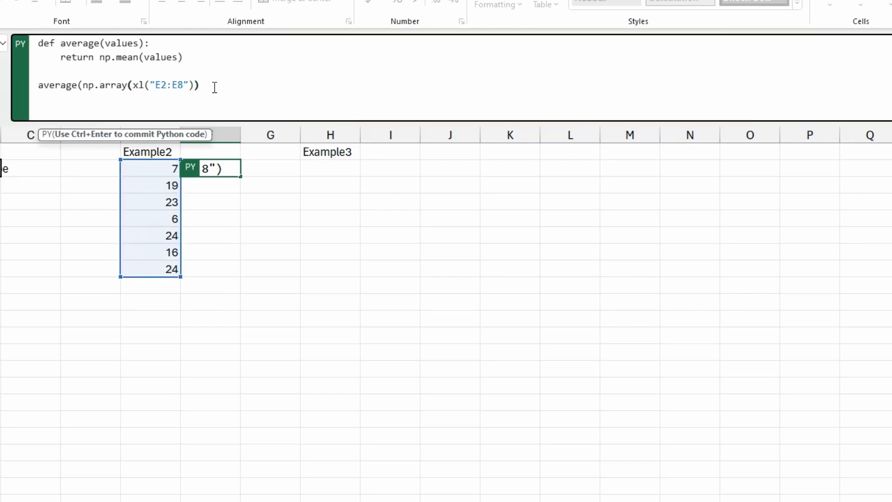
left_click(134, 85)
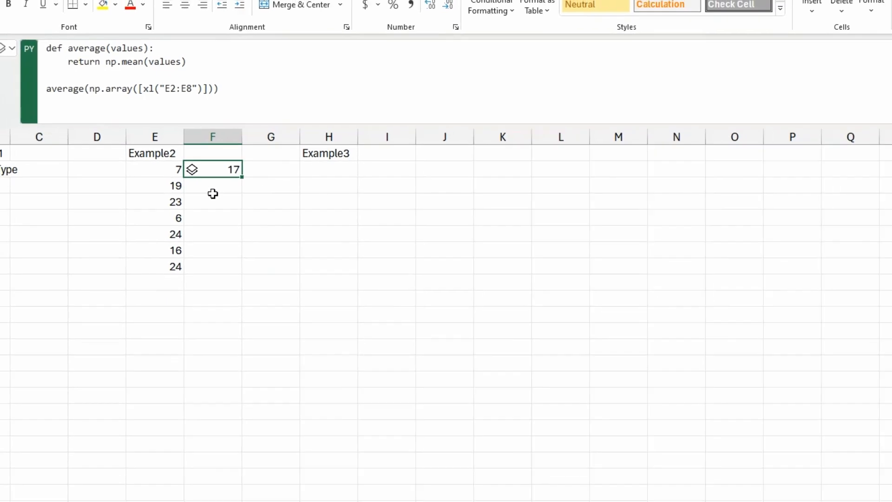
Check the Python result in F2 against Excel's own average of the range E2:E8
left_click_drag(166, 169, 164, 265)
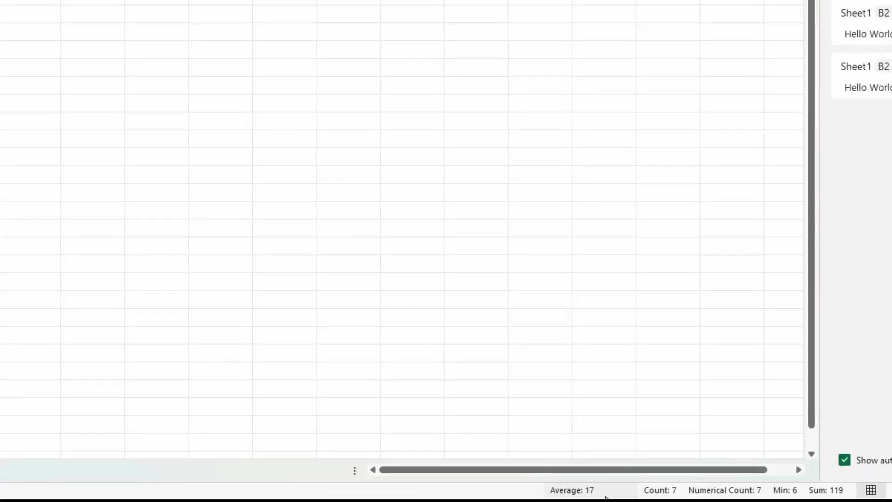
left_click(158, 121)
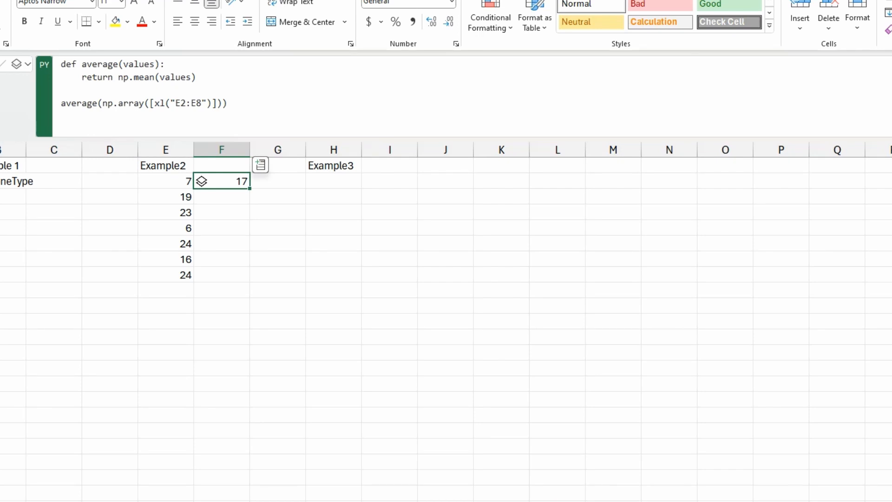
Create a Python formula in H2 that plots E2:E8 with axis labels X and Y and the title "Line Chart"
left_click(334, 181)
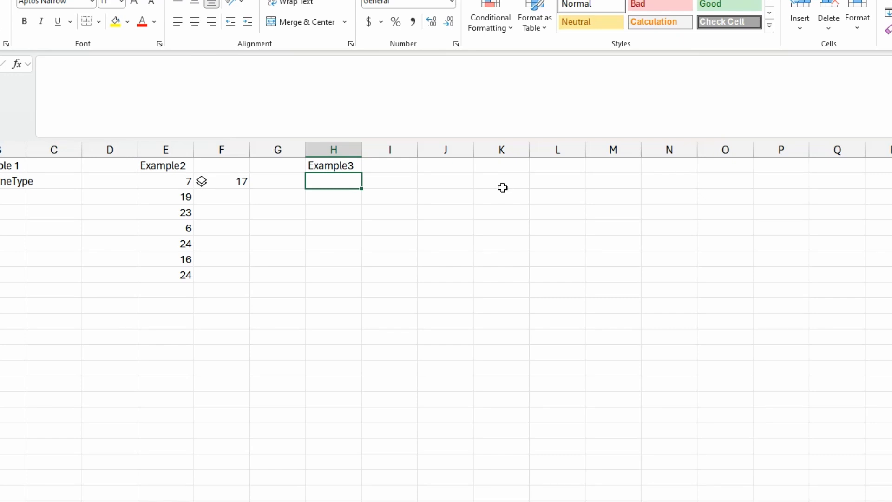
type("=PY")
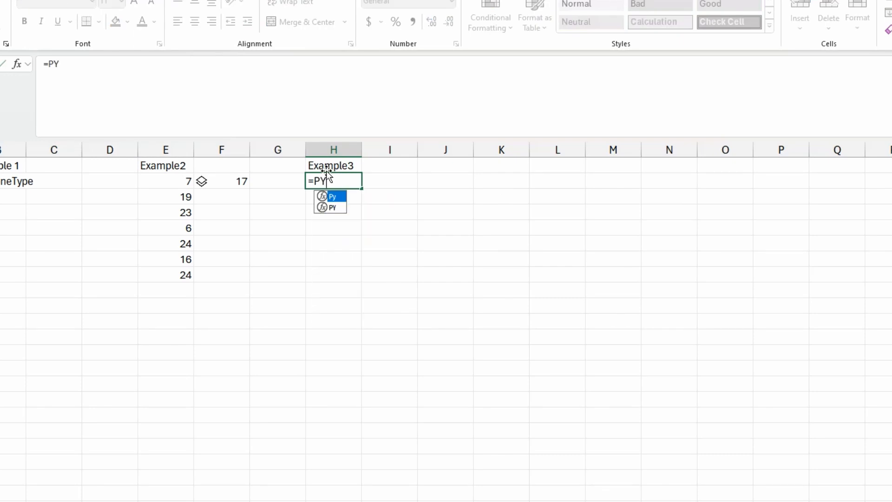
key("Tab")
key("alt+Tab")
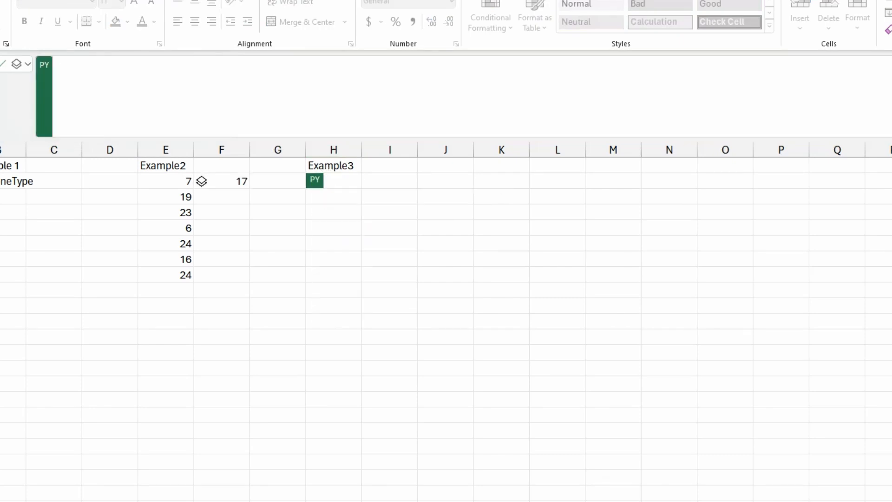
key("alt+Tab")
type("plt.plot(xl(\"E2:E8\")) plt.xlabel(\"X\") plt.ylabel(\"Y\") plt.title(\"Line Chart\") plt.show()")
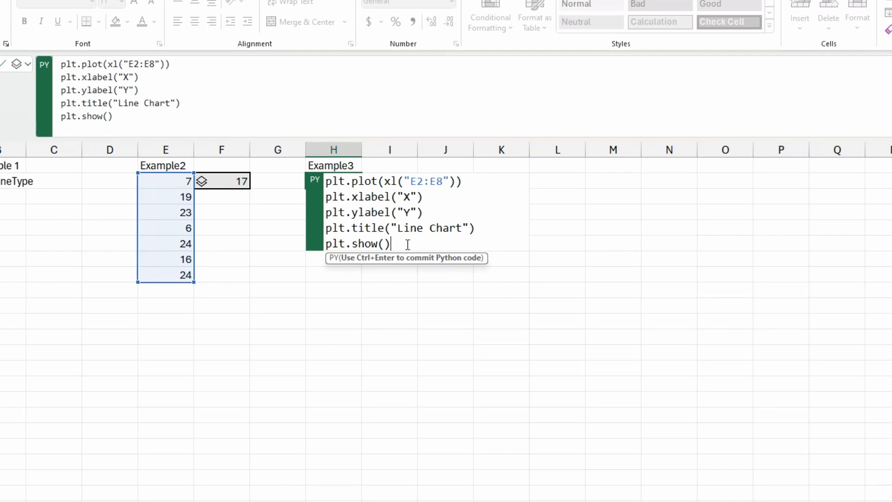
key("ctrl+Return")
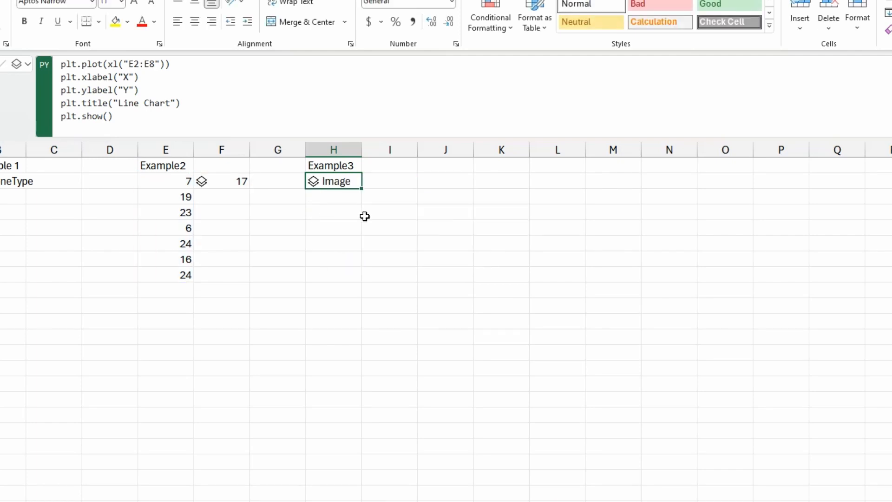
Extract the line chart image from H2 to the grid and enlarge it by merging cells I2:N12
left_click(313, 183)
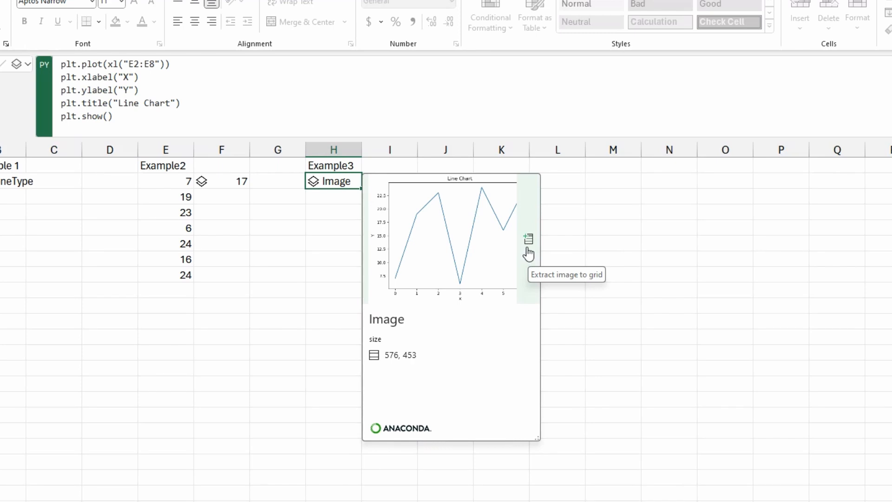
left_click(528, 246)
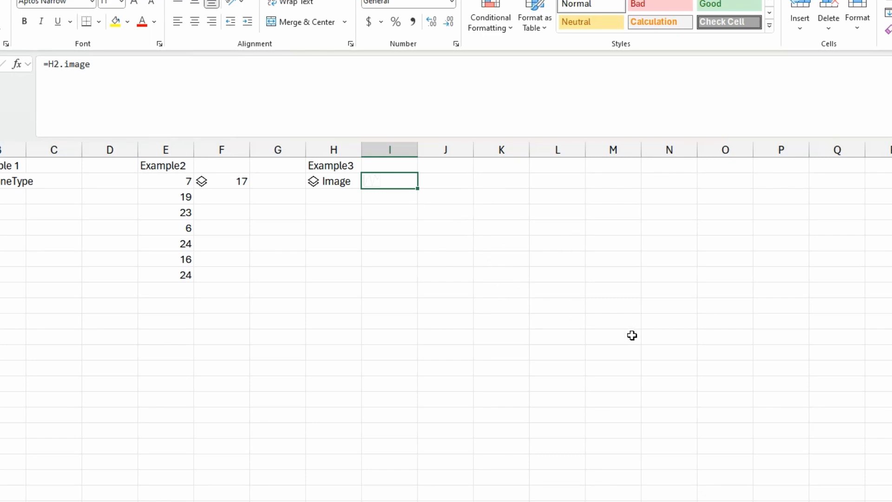
left_click(655, 338, "shift")
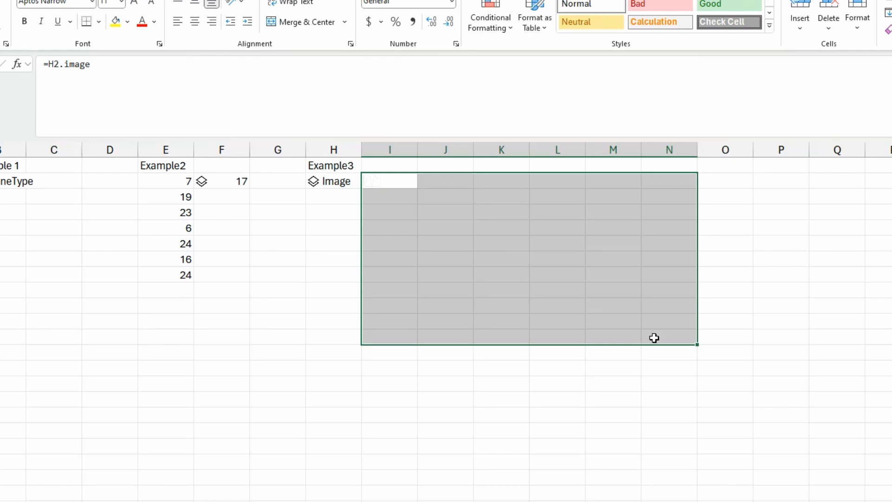
key("alt+h")
key("m")
key("c")
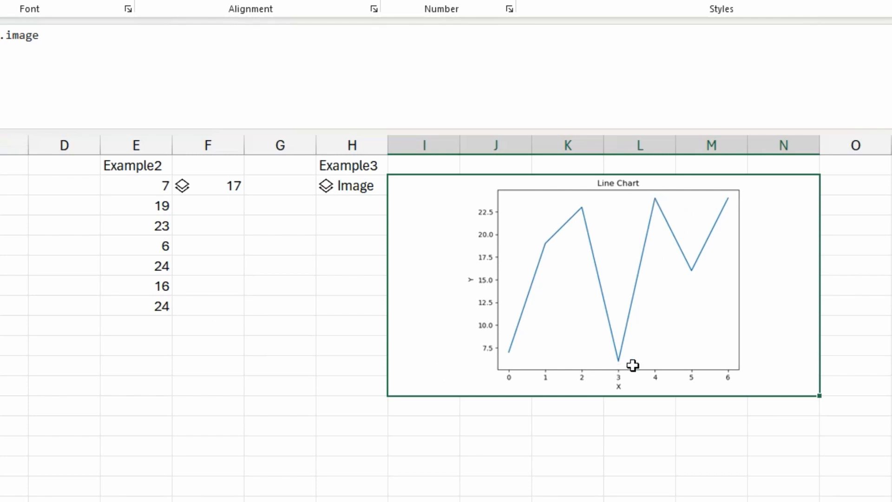
left_click(351, 187)
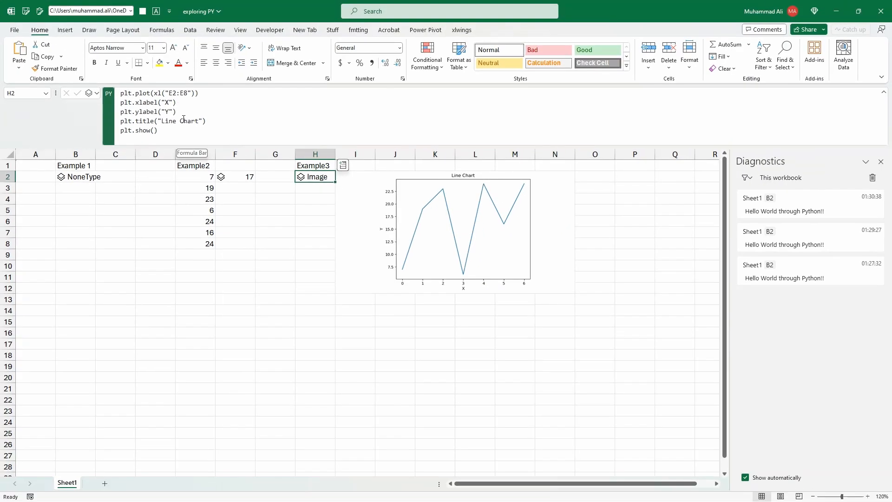